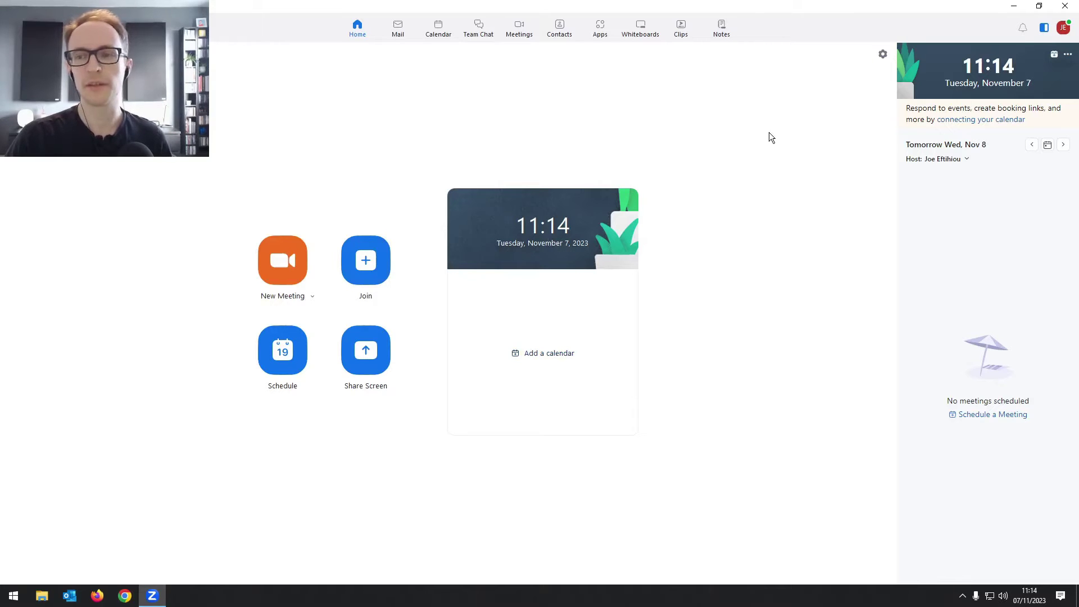
Open the audio settings and set the microphone to Analogue 1 + 2 (Focusrite Usb Audio).
left_click(1063, 29)
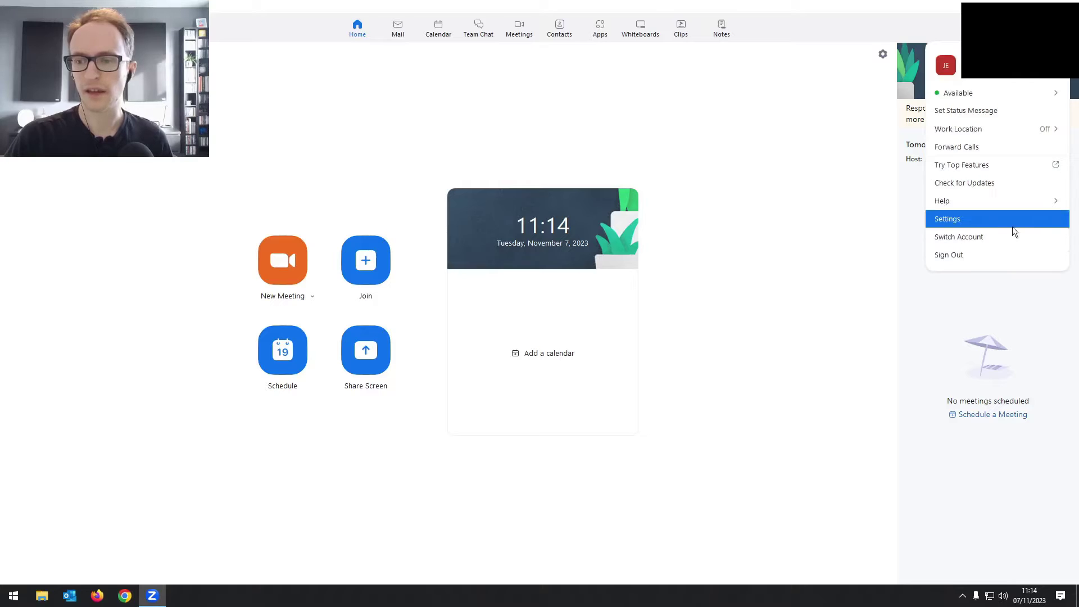
left_click(969, 219)
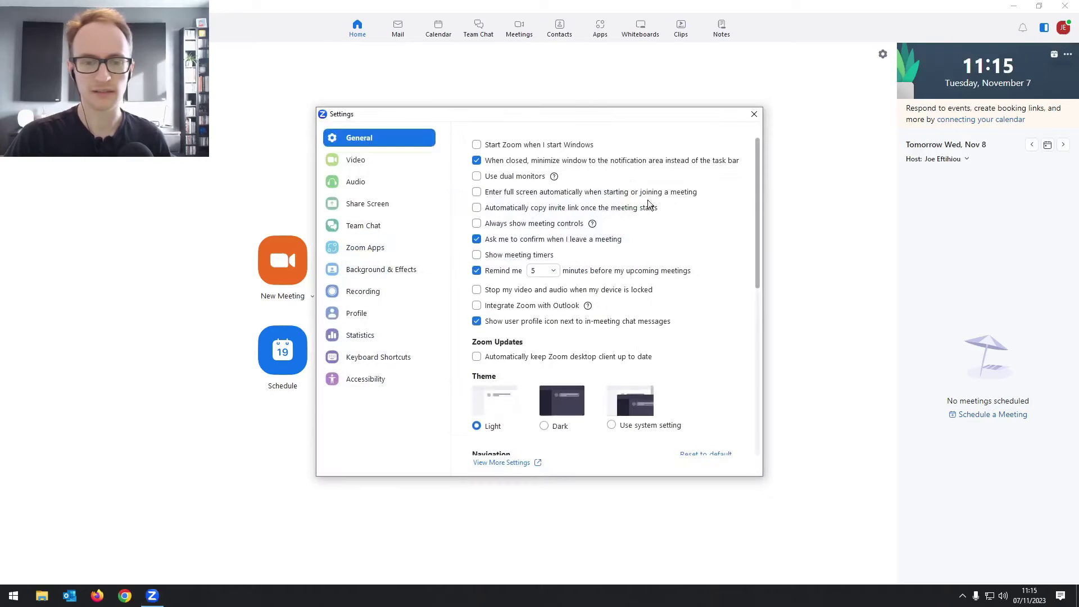
left_click_drag(562, 116, 566, 101)
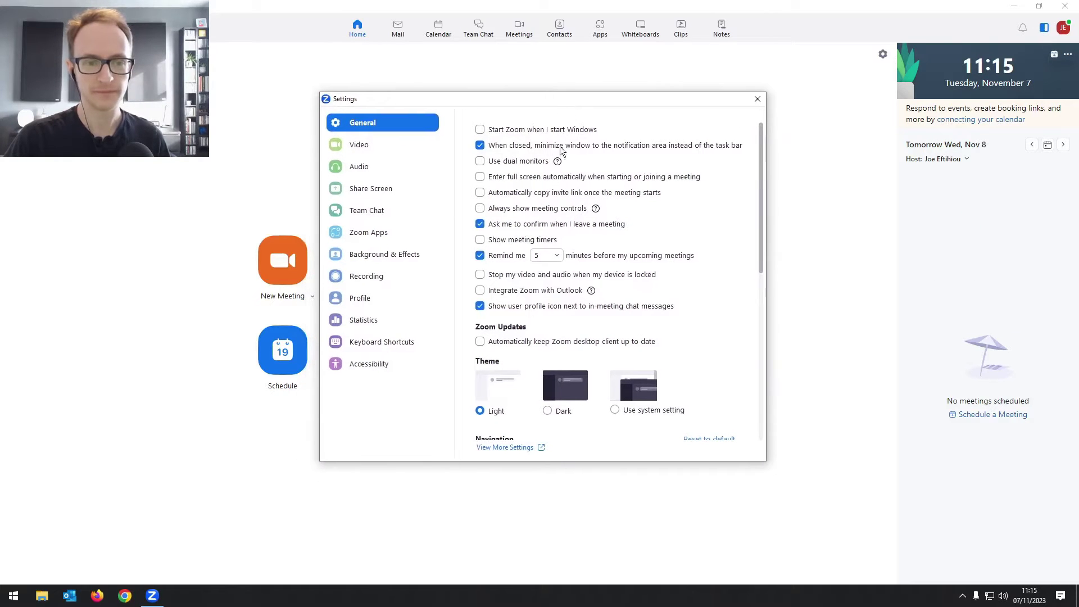
left_click(379, 168)
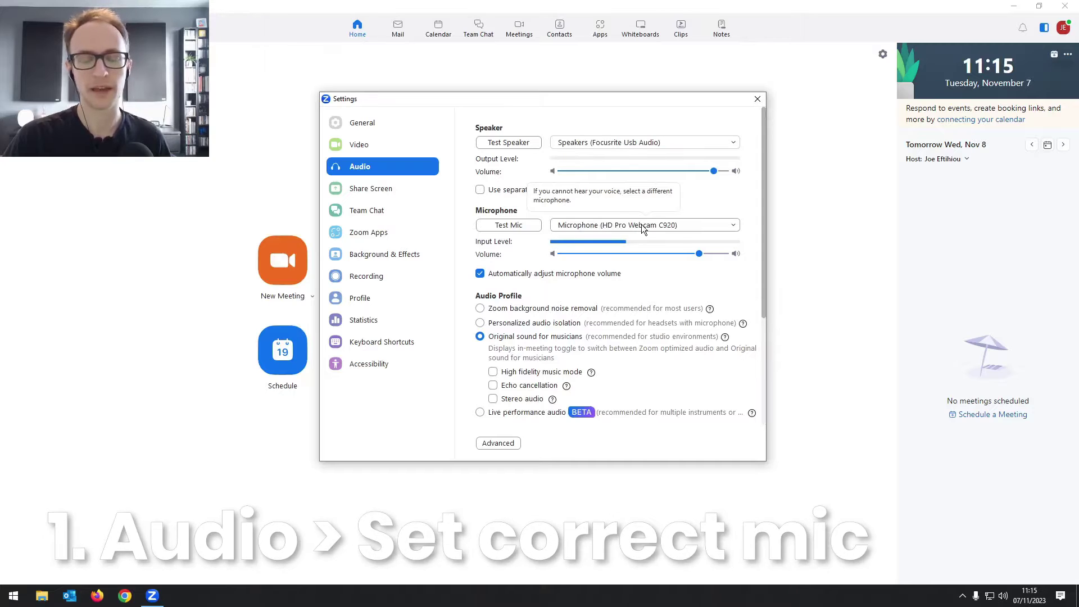
left_click(688, 225)
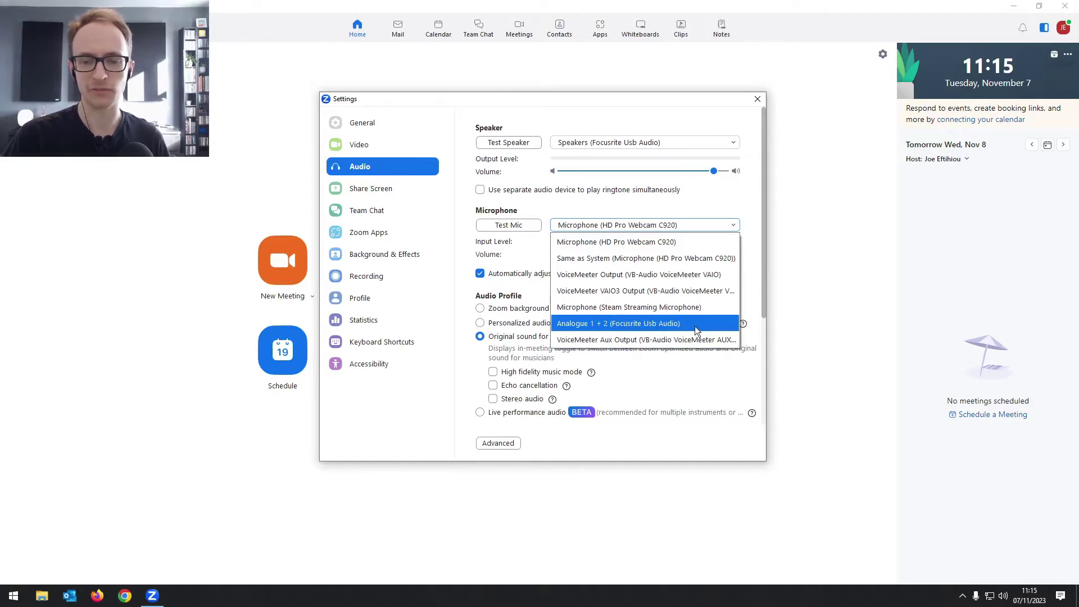
left_click(621, 325)
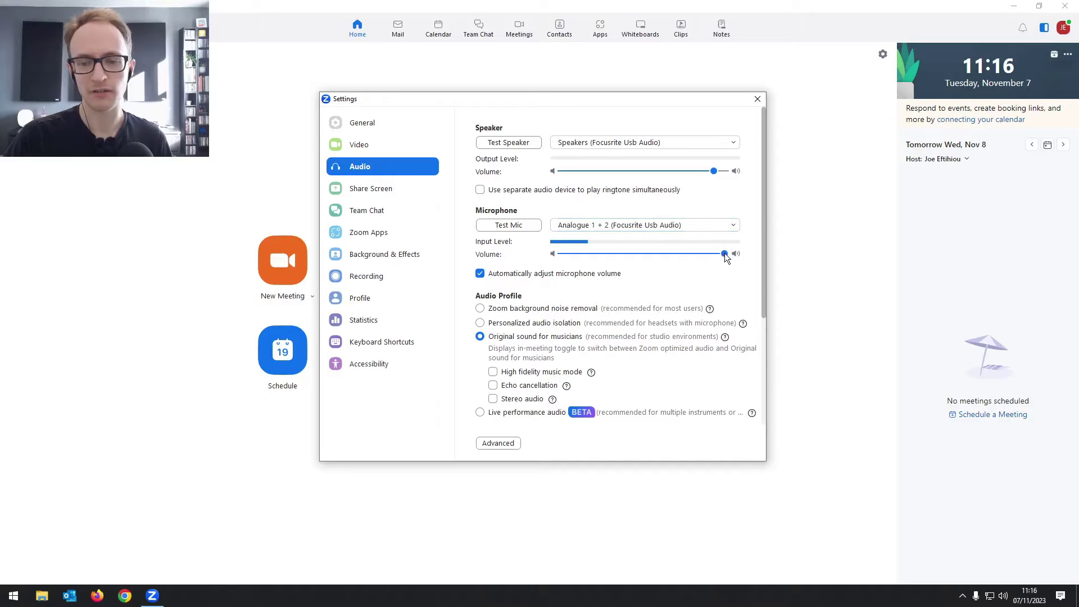
Try lowering the microphone volume and disabling its automatic adjustment, then restore full volume and automatic adjustment.
left_click_drag(725, 253, 674, 256)
left_click(540, 274)
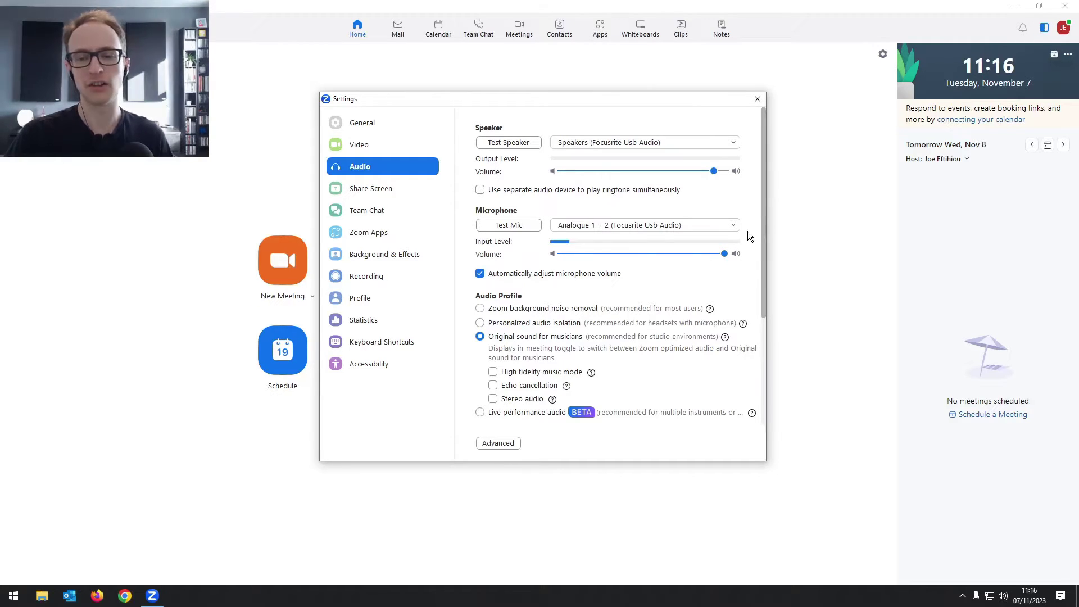
left_click(552, 275)
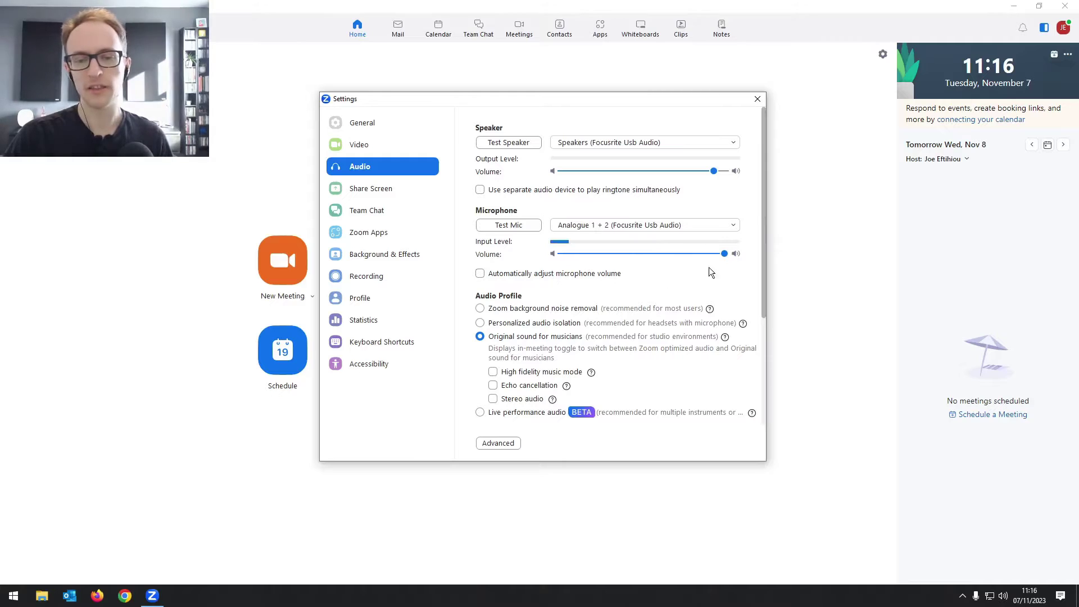
left_click(579, 274)
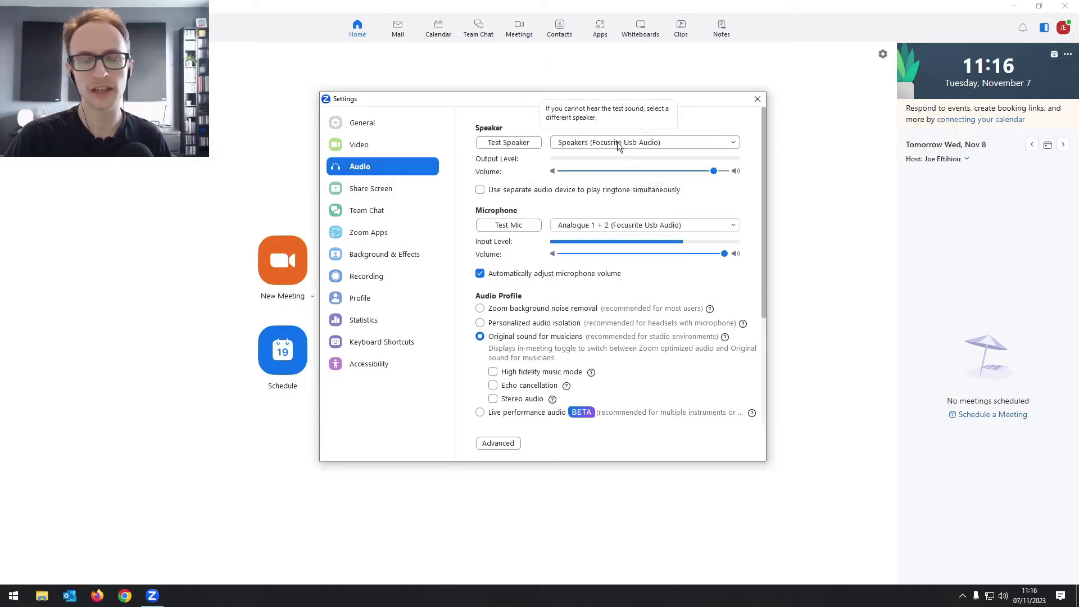
Review the available speaker output devices and keep the current selection.
left_click(587, 144)
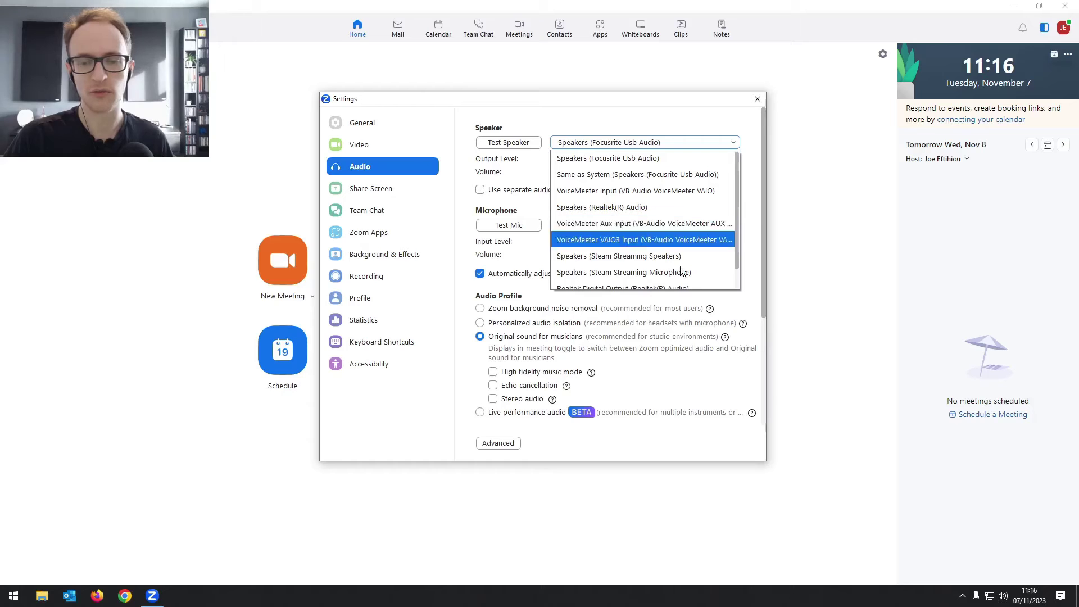
left_click_drag(738, 264, 741, 229)
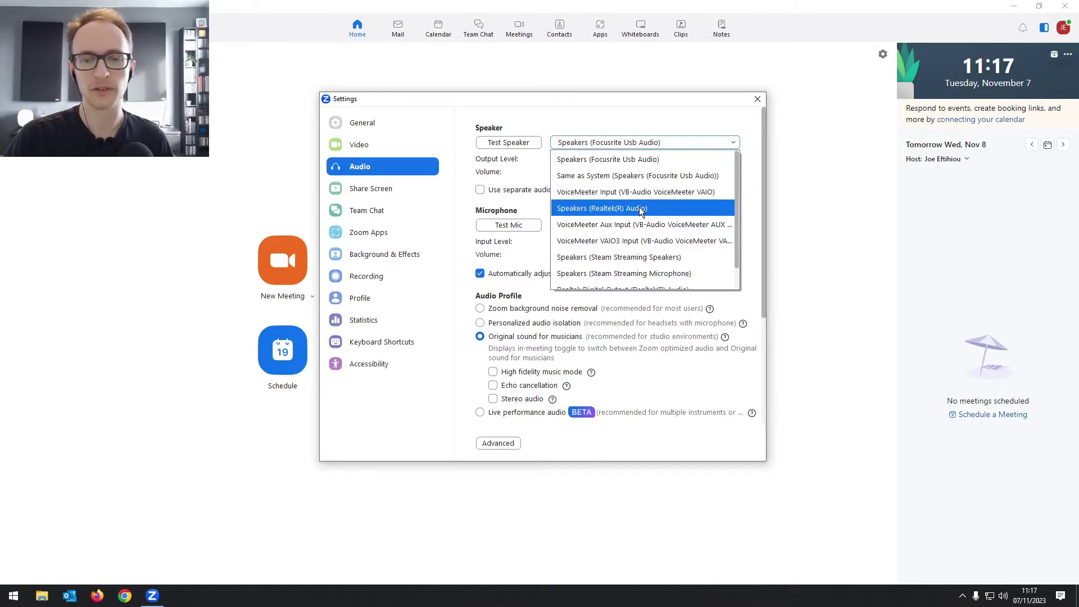
left_click(648, 127)
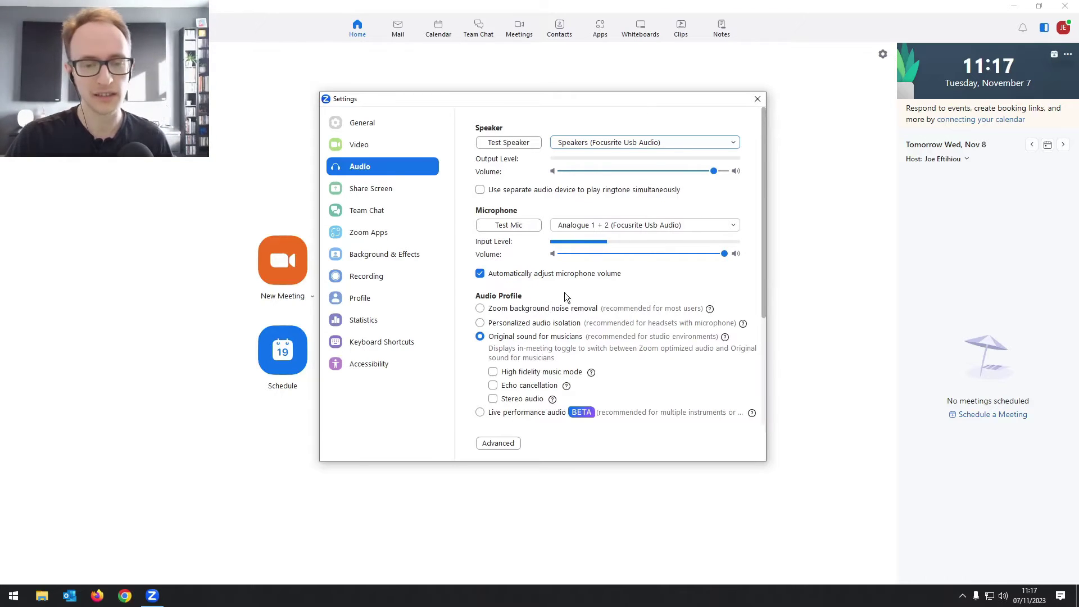
Try echo cancellation and high fidelity music mode under Original sound for musicians, switching each one back off.
left_click_drag(764, 299, 769, 388)
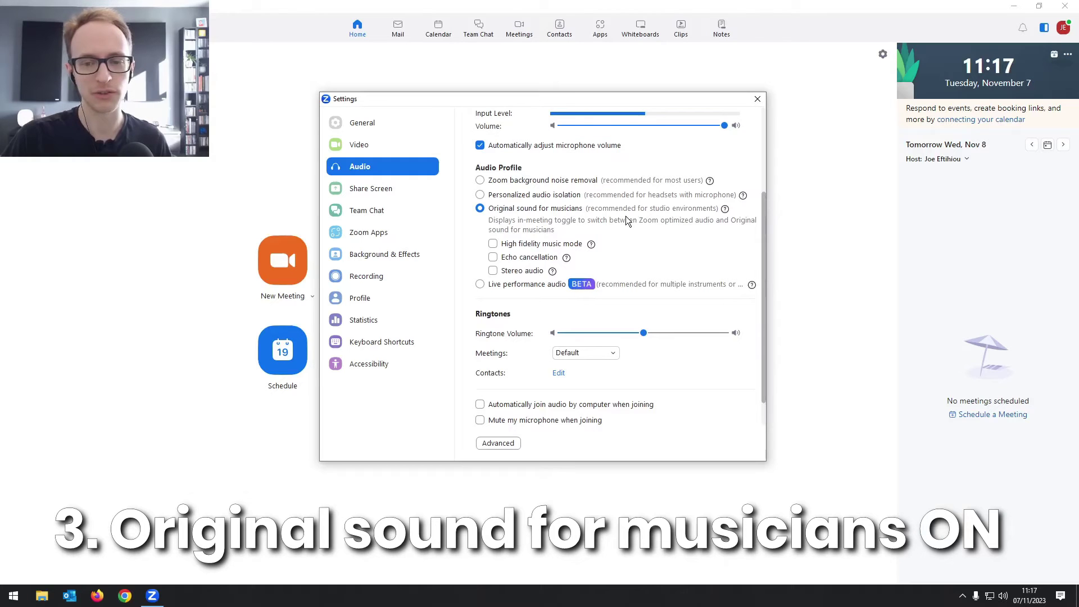
left_click(493, 257)
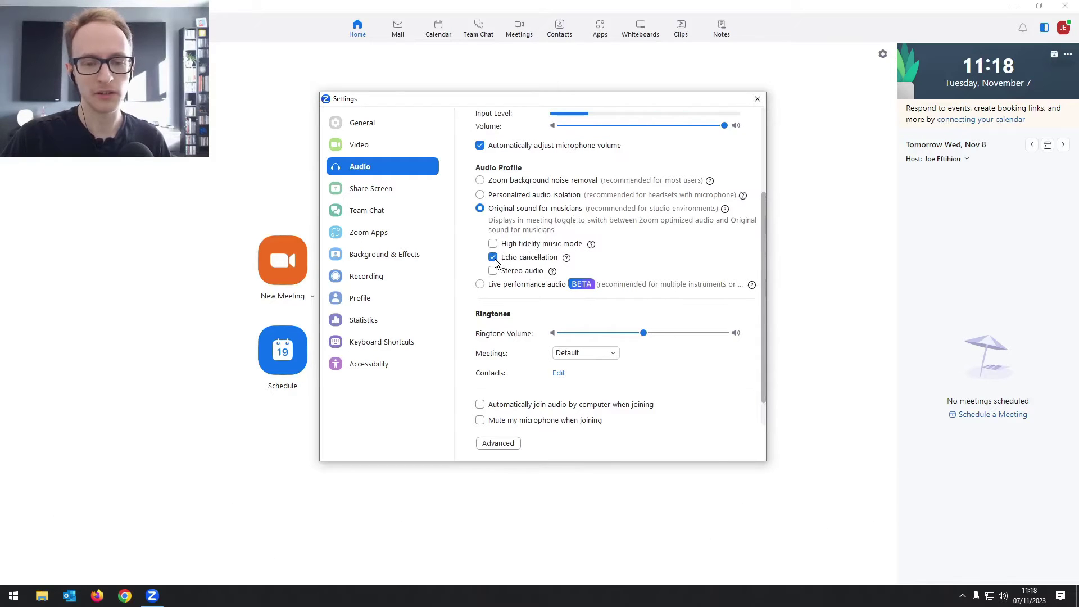
left_click(493, 257)
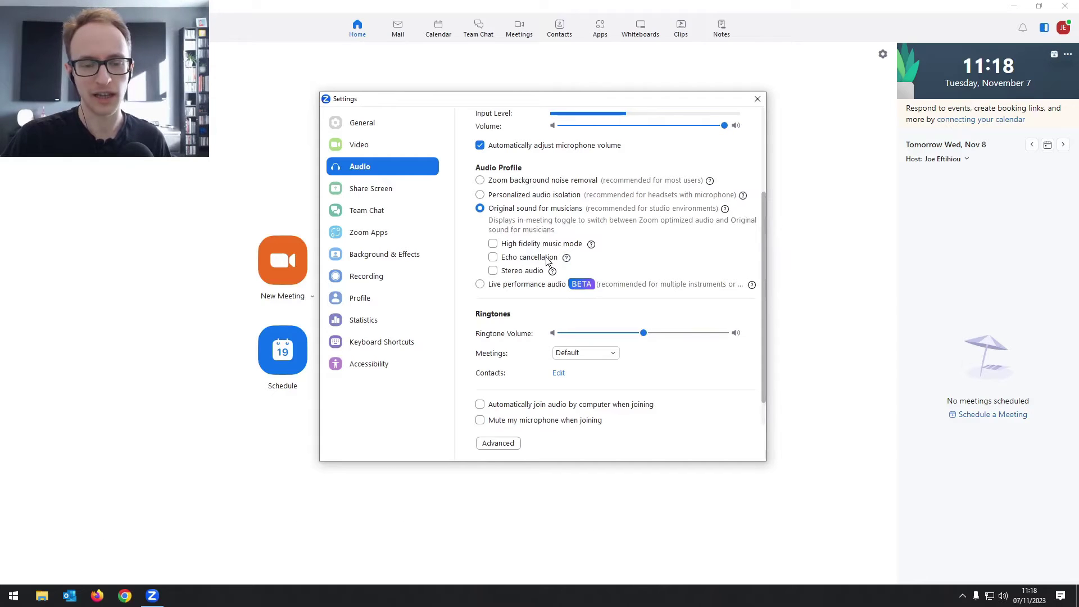
mouse_move(506, 274)
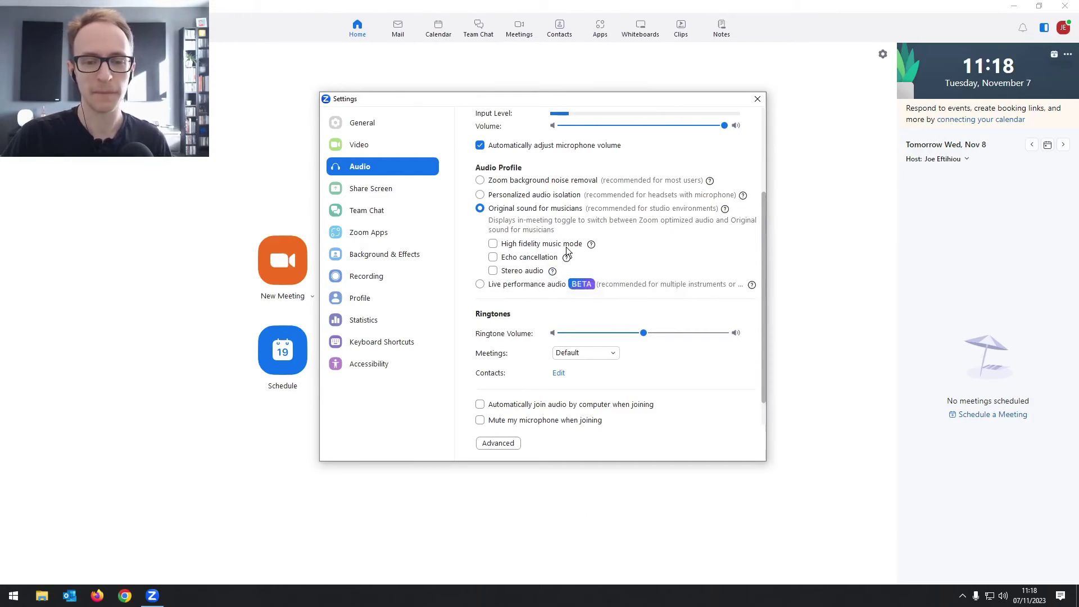
left_click(494, 245)
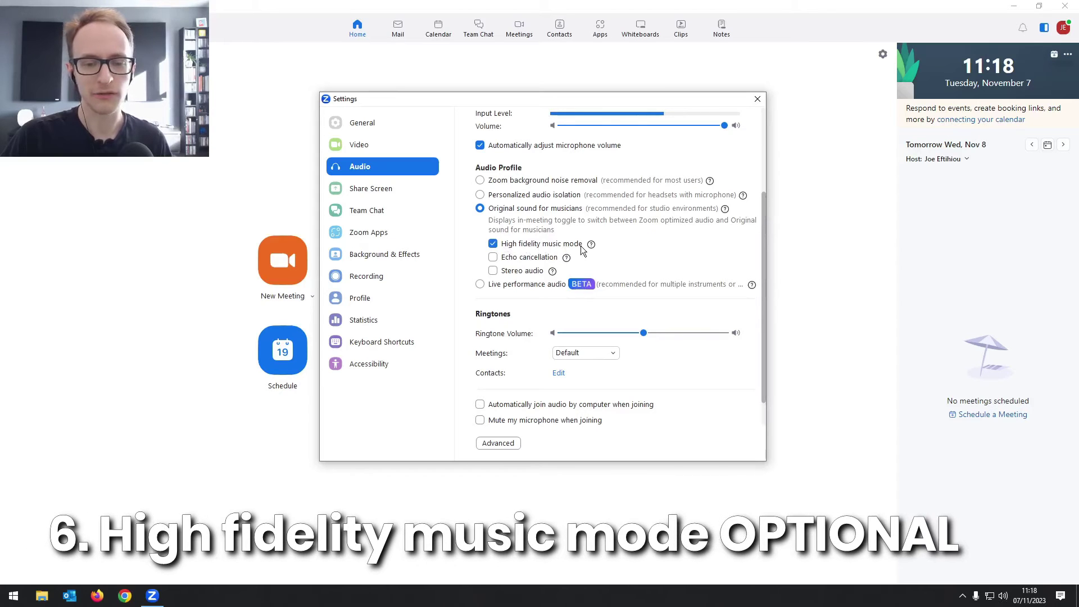
left_click(494, 243)
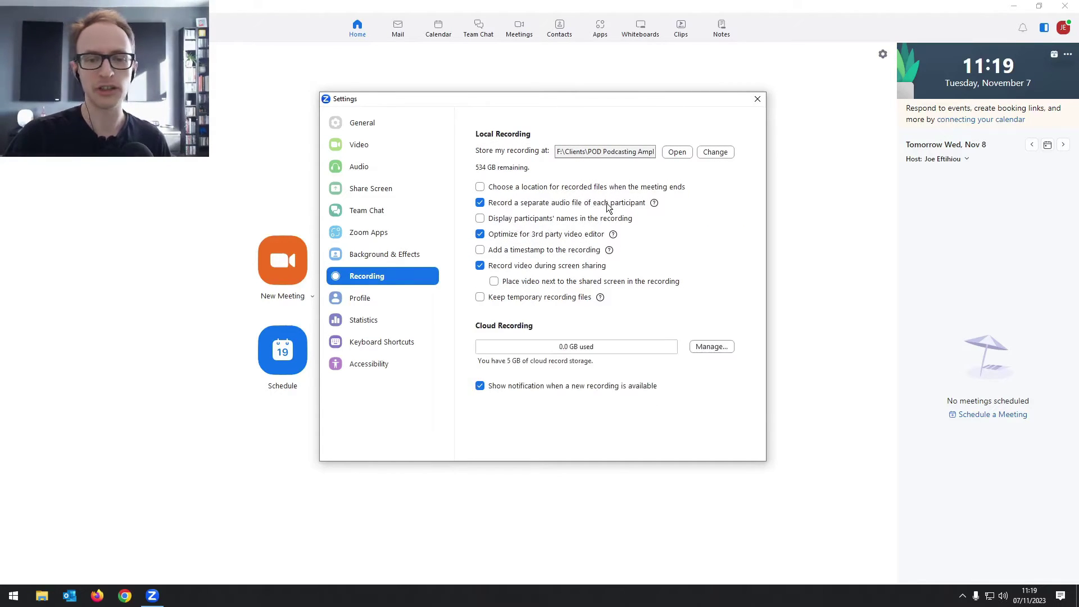
Toggle recording a separate audio file of each participant, leaving the option enabled.
left_click(480, 203)
left_click(480, 203)
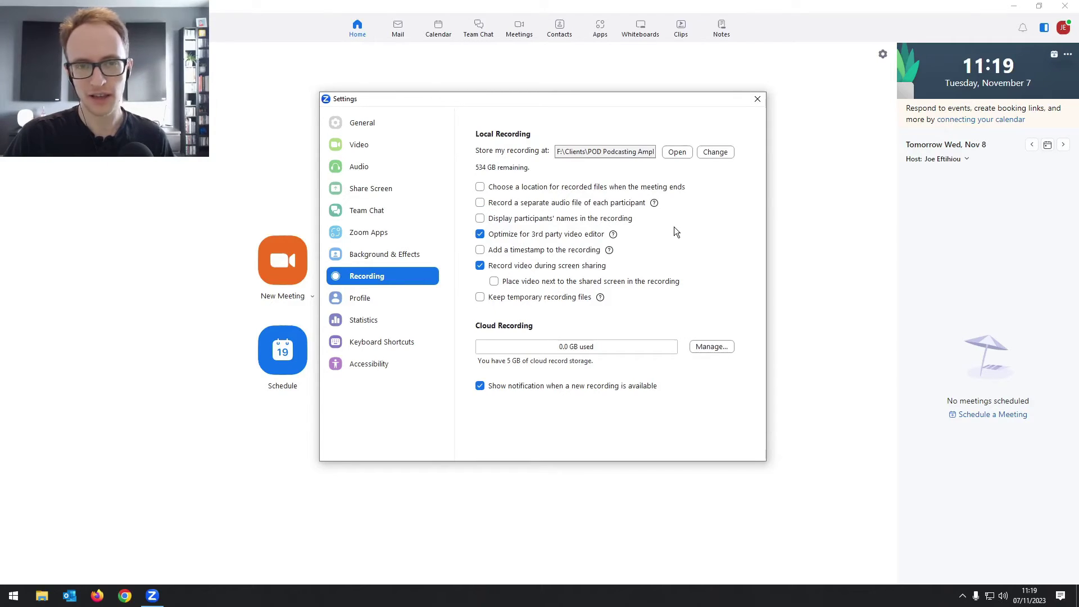
left_click(571, 202)
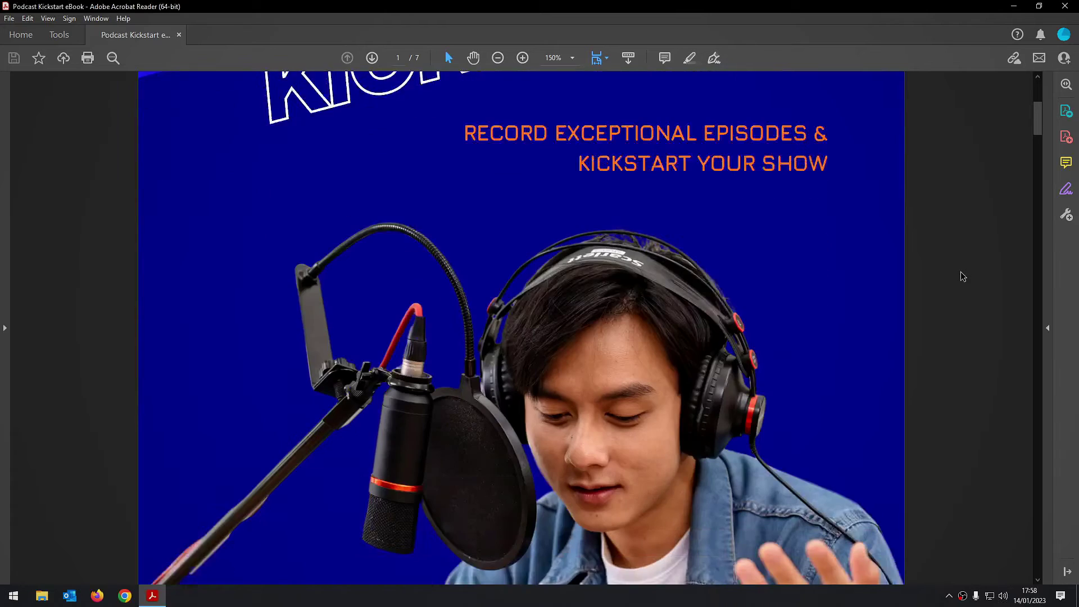
Look through the opening pages of the Podcast Kickstart eBook in Adobe Acrobat Reader.
scroll(961, 277, "down", 15)
scroll(963, 276, "down", 15)
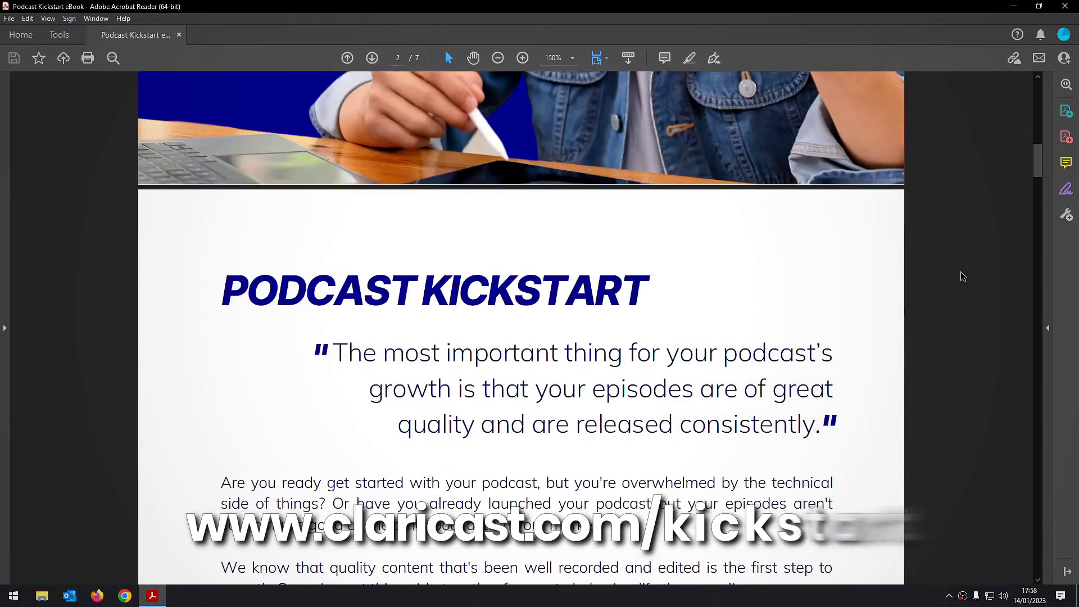
scroll(958, 272, "down", 8)
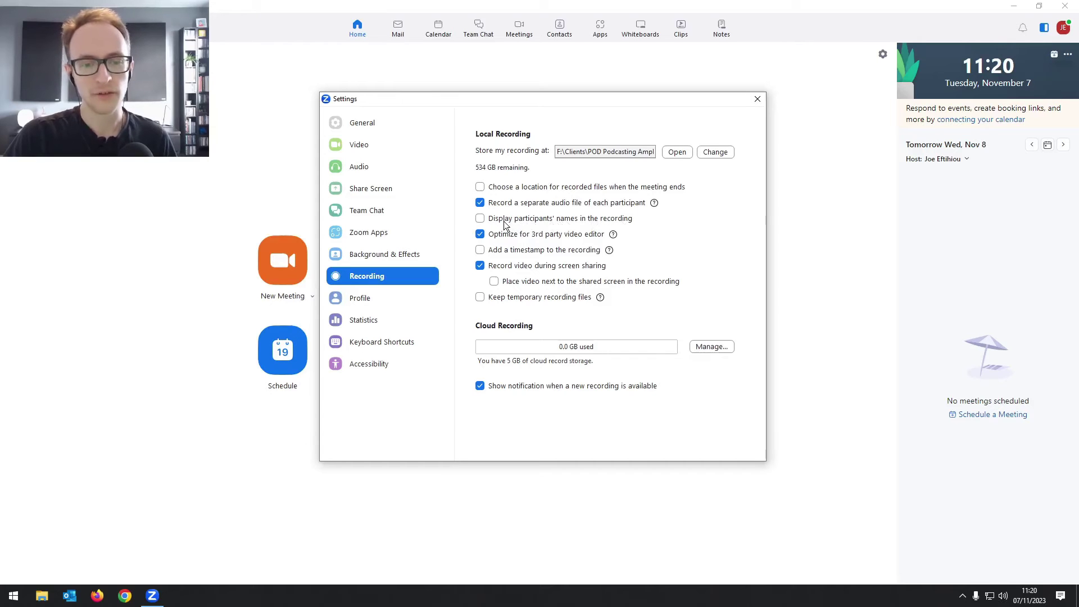
Try displaying participants' names in the recording and switch the option back off.
left_click(604, 218)
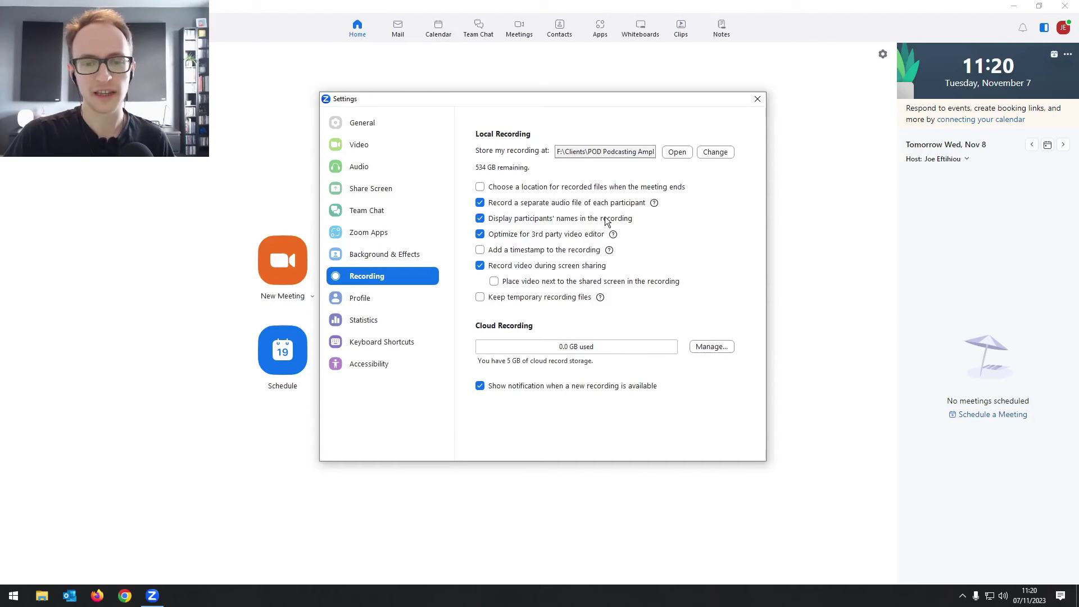
left_click(552, 219)
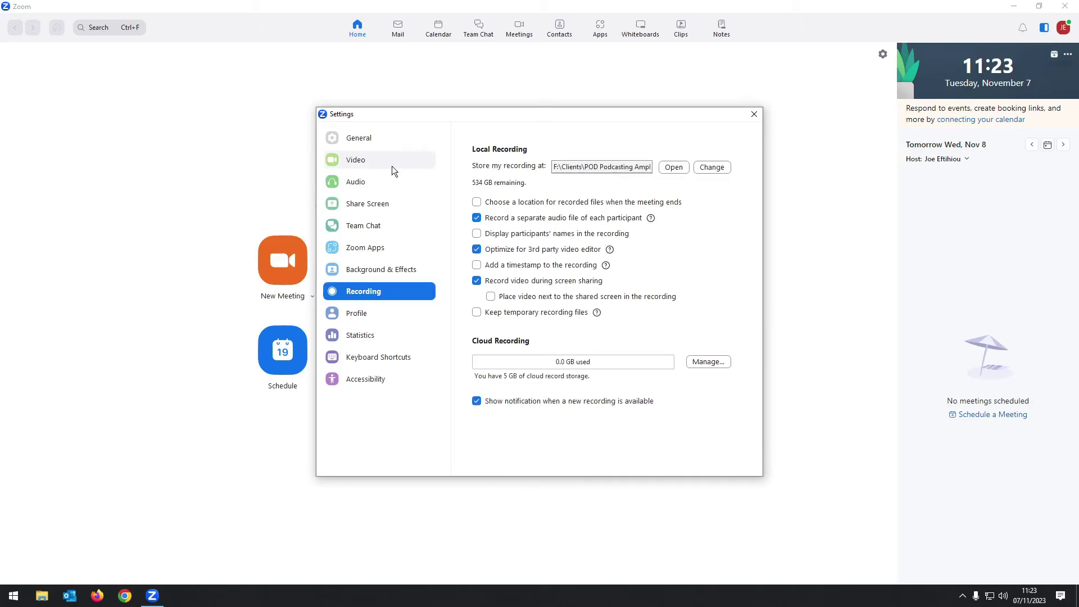
Open the video settings and choose HD Pro Webcam C920 as the camera.
left_click(388, 163)
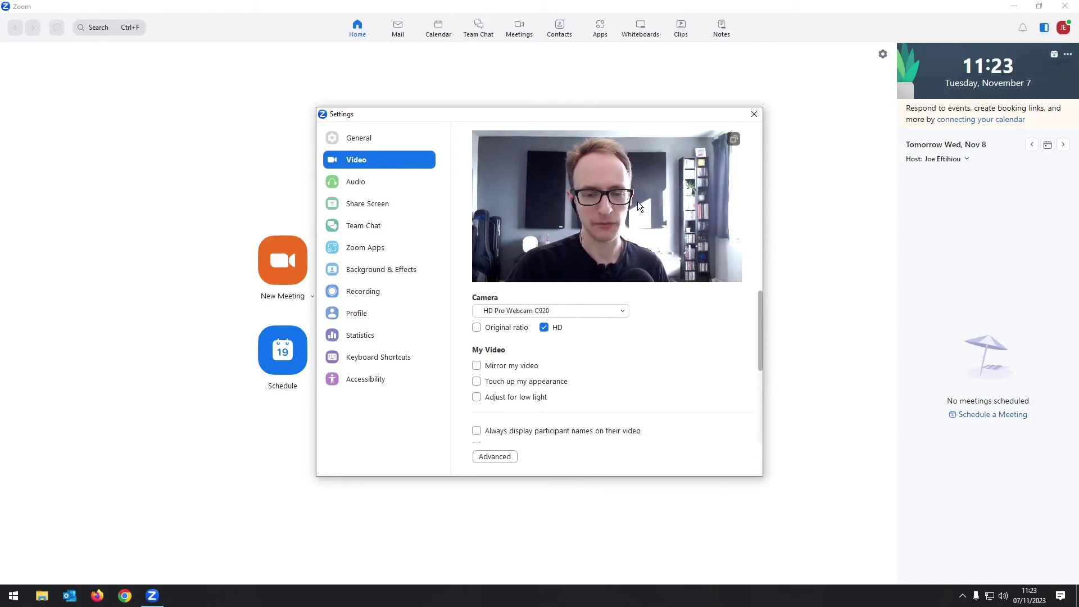
left_click(562, 310)
left_click(533, 326)
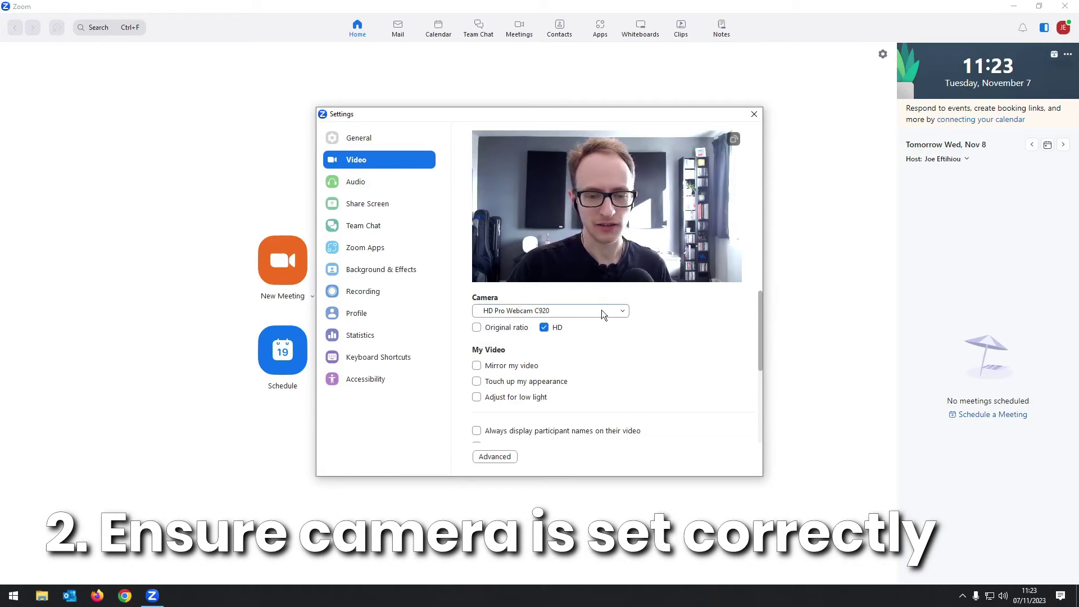
left_click(593, 312)
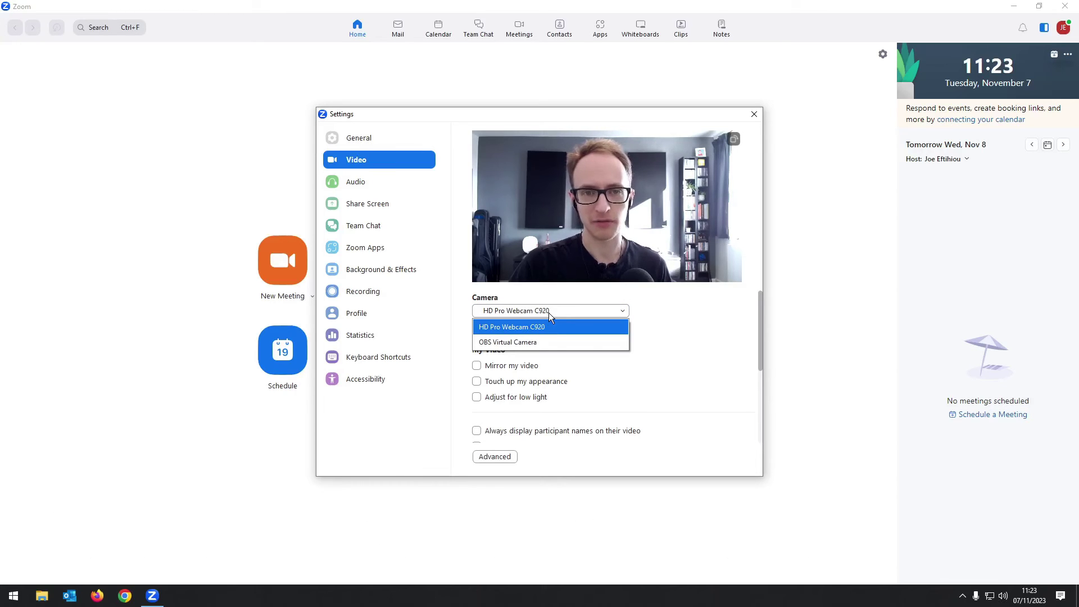
left_click(564, 314)
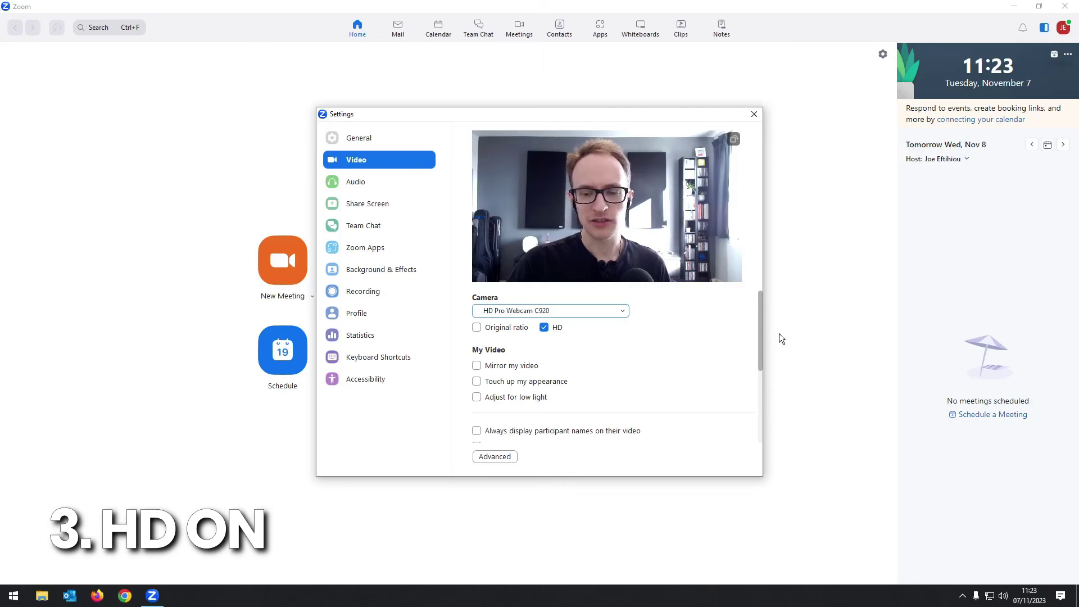
Try the touch-up appearance effect at maximum strength and switch it back off.
mouse_move(761, 331)
left_mouse_down()
mouse_move(762, 355)
mouse_move(760, 345)
left_mouse_up()
left_click(544, 347)
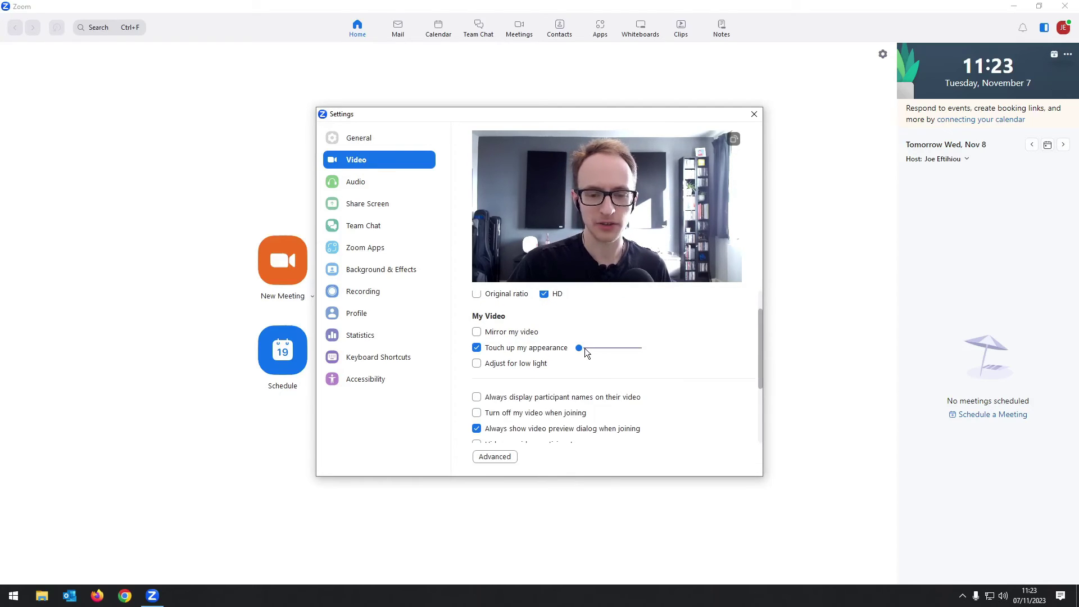
left_click_drag(585, 348, 641, 349)
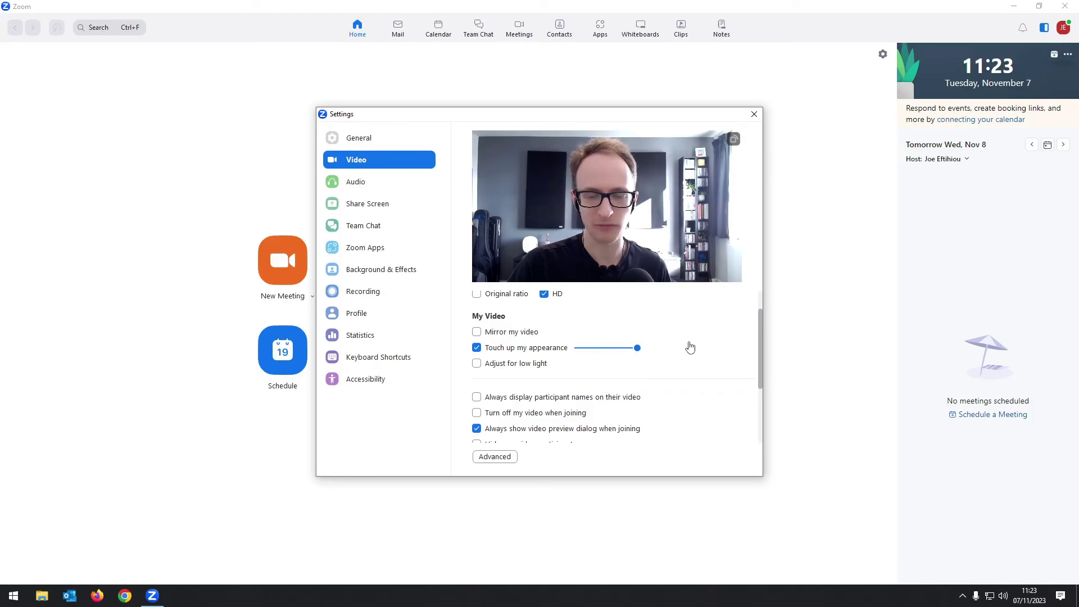
left_click(497, 349)
Try the manual low-light adjustment and mirroring the video, switching each one back off.
left_click(476, 363)
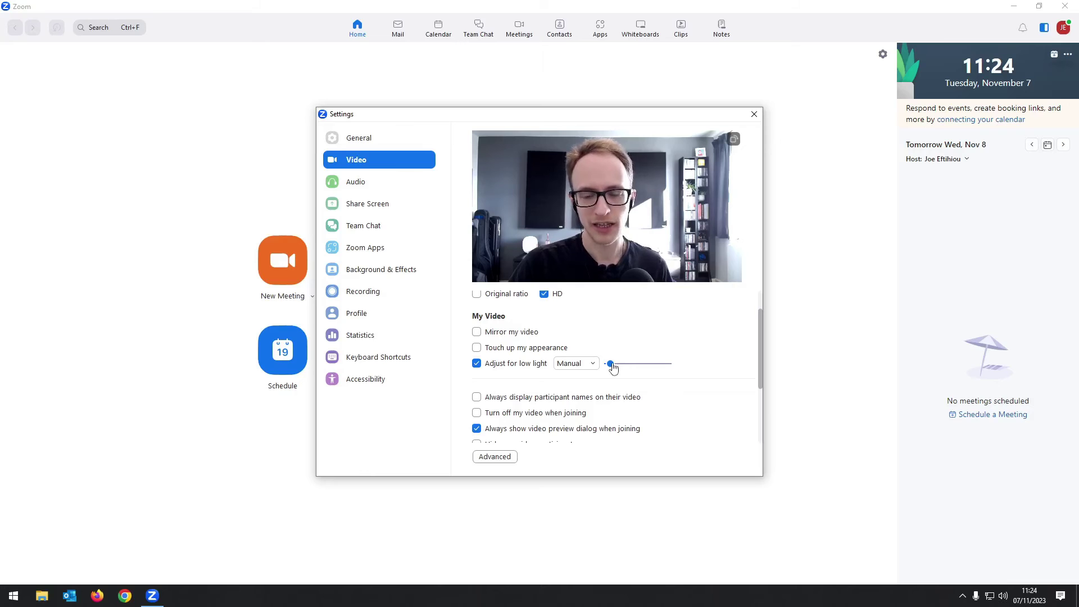
mouse_move(611, 368)
left_mouse_down()
mouse_move(660, 367)
mouse_move(613, 367)
left_mouse_up()
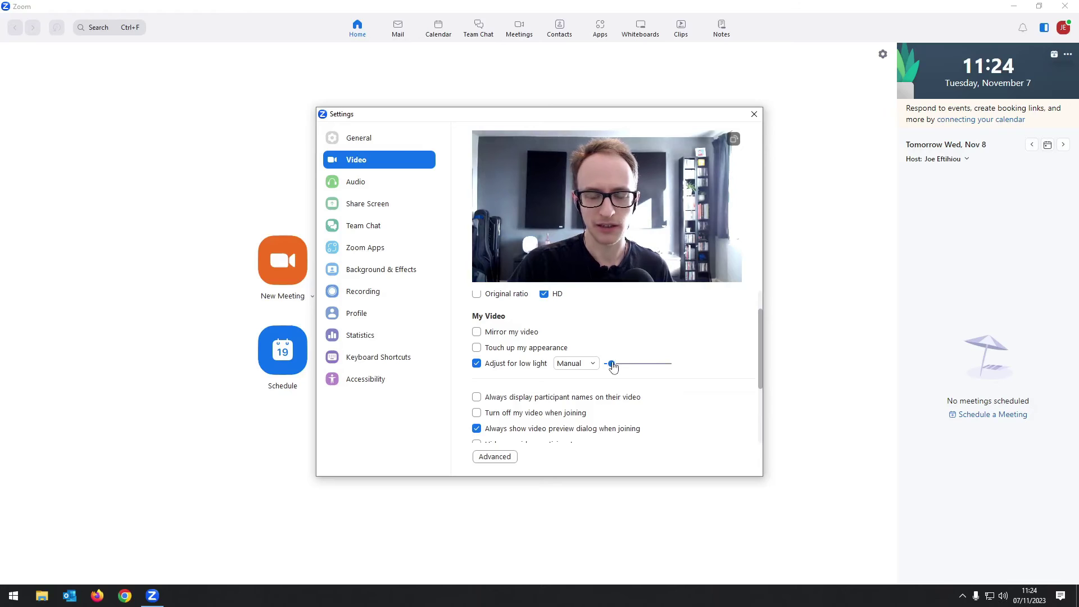
left_click(477, 363)
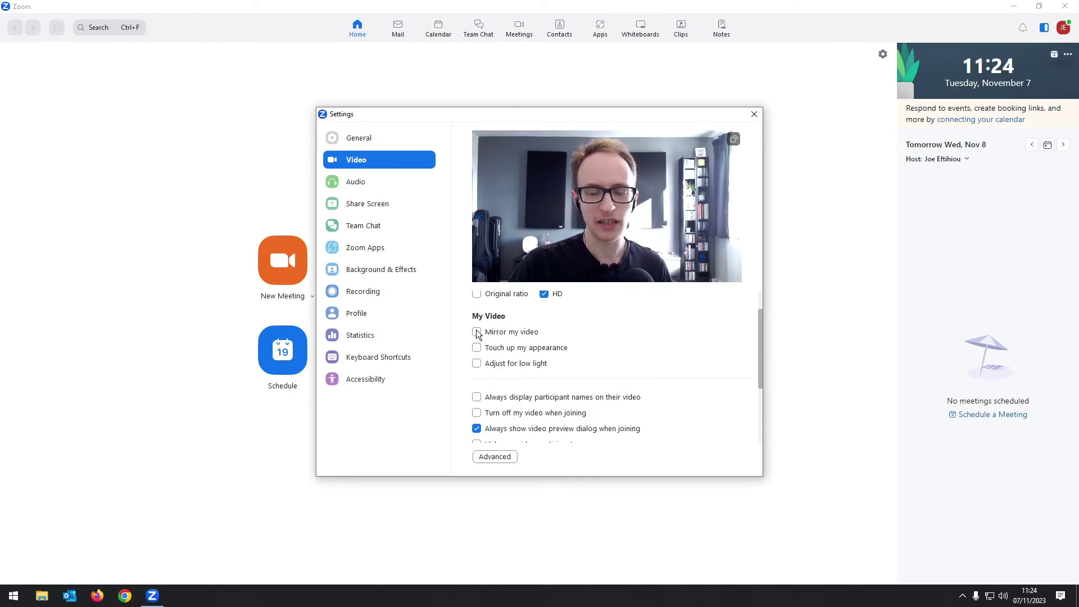
left_click(477, 332)
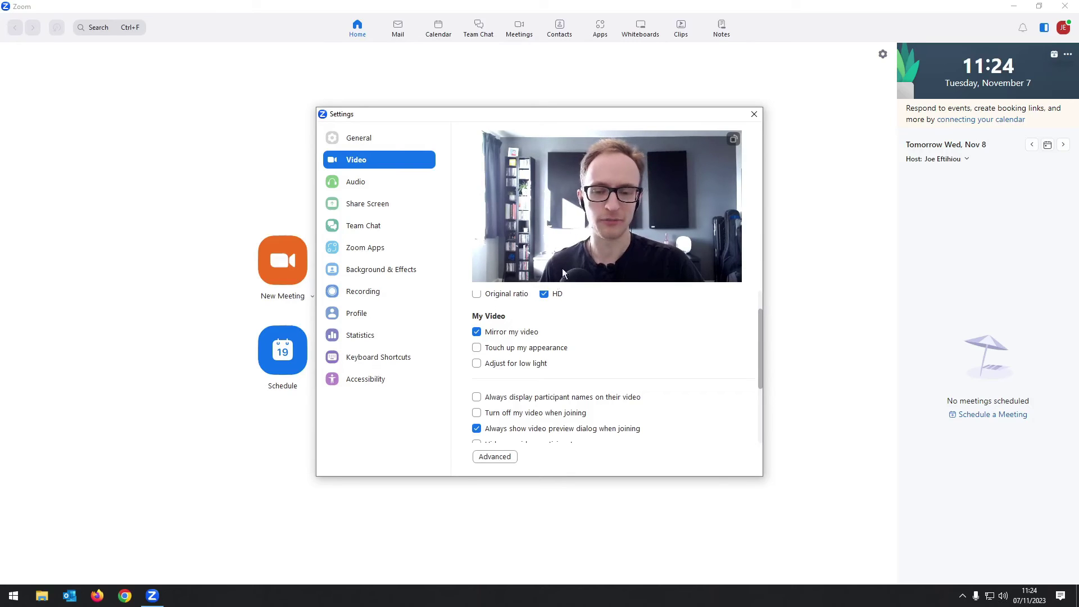
left_click(503, 332)
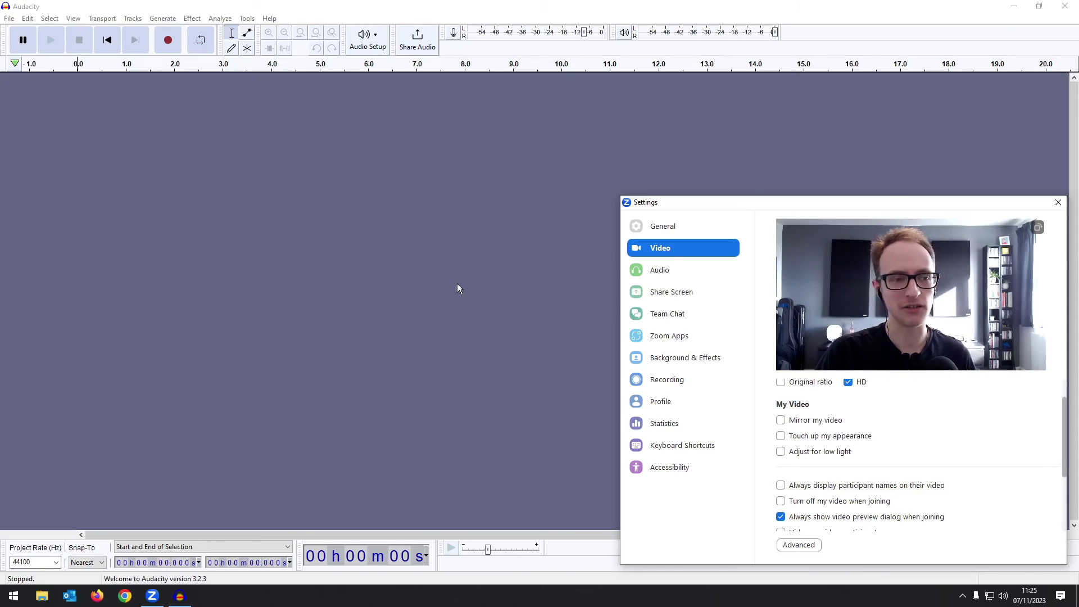
In Audacity, select Analogue 1 + 2 (Focusrite USB) as the recording device and record a test clip of about 7 seconds.
left_click(368, 39)
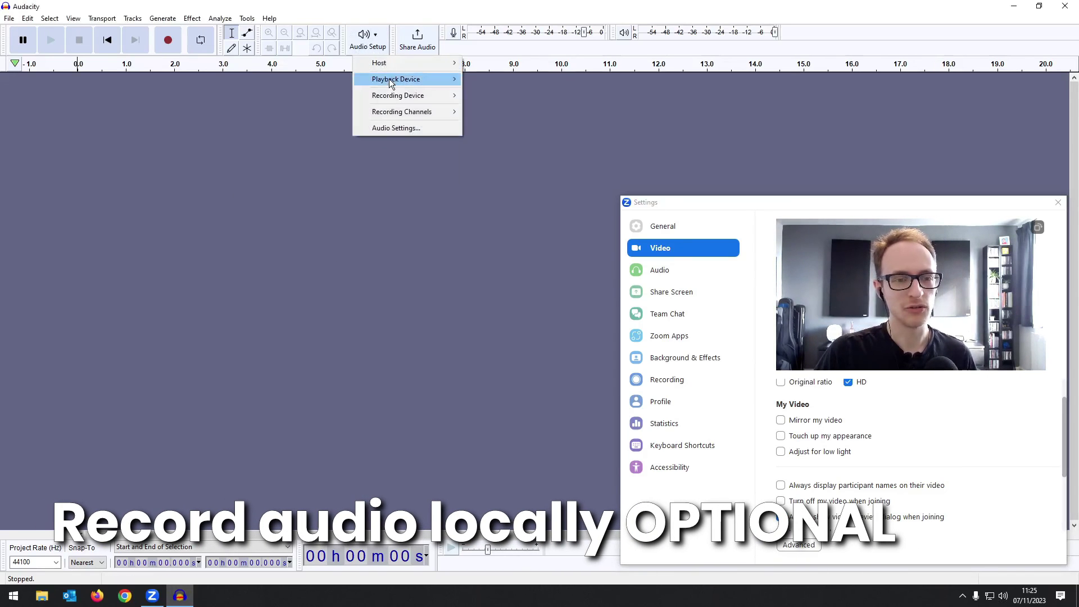
mouse_move(422, 101)
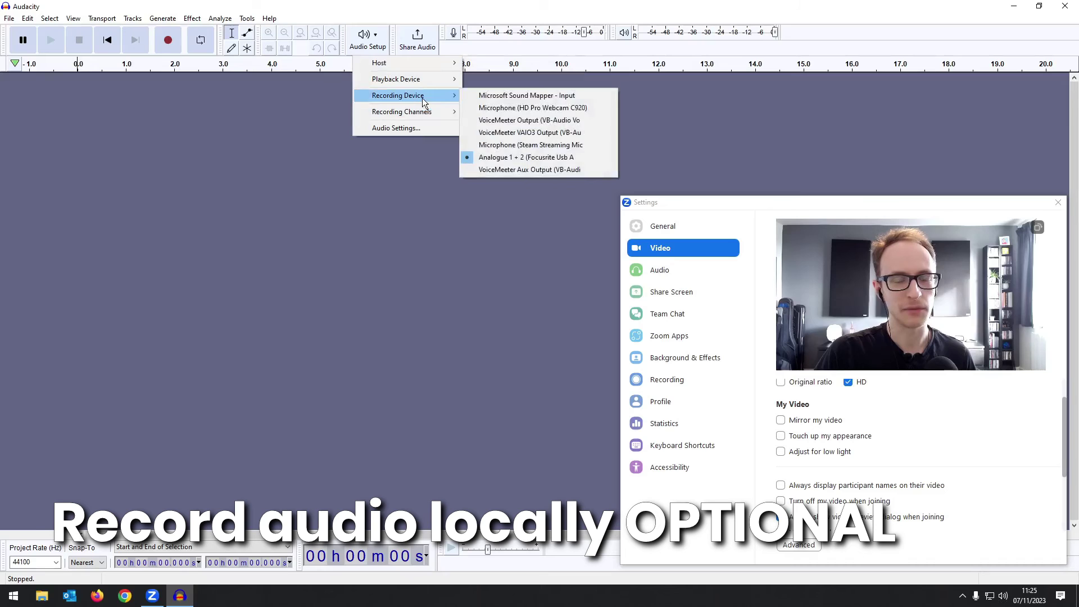
left_click(549, 157)
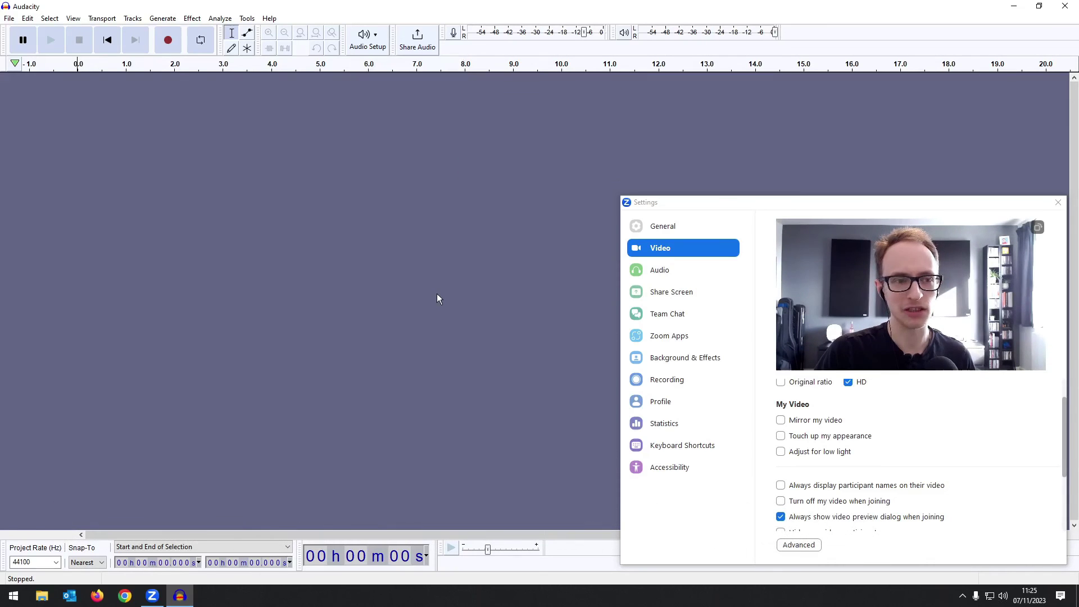
left_click(161, 45)
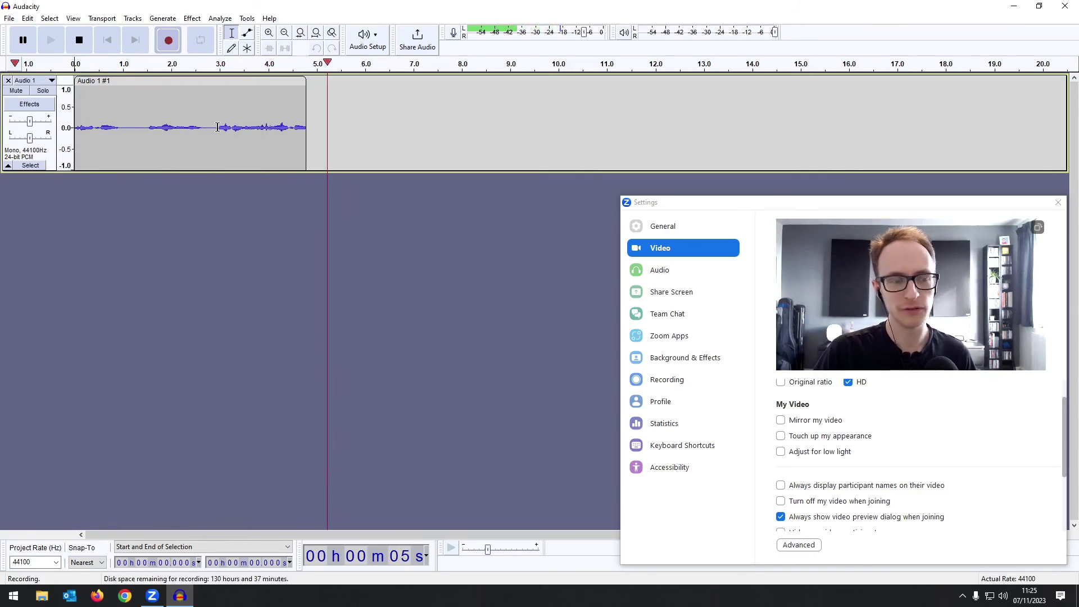
key("space")
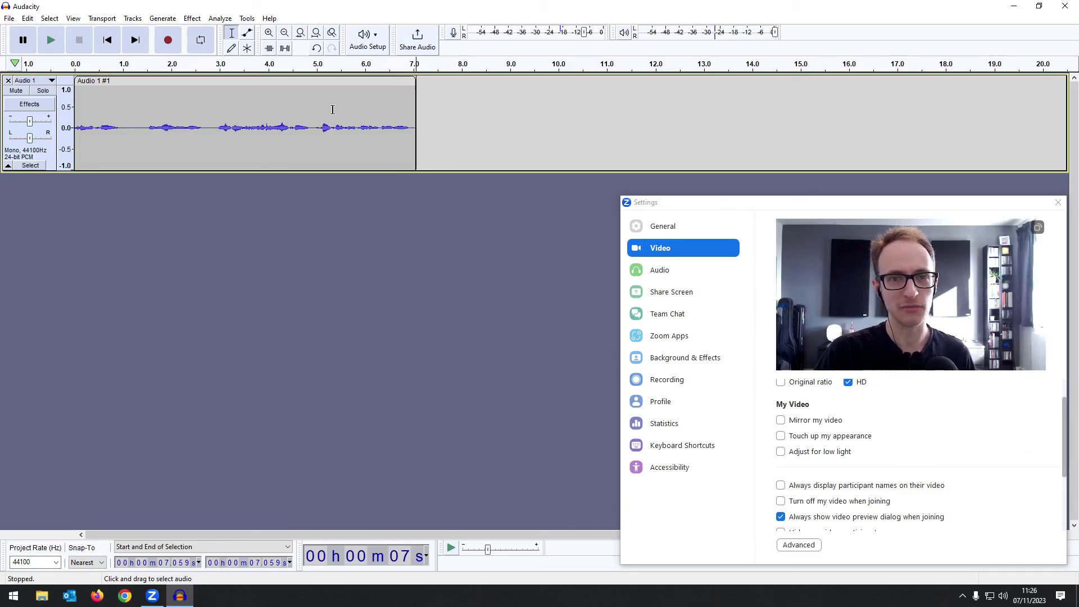
Look up the WAV export option for the recorded clip without exporting it.
left_click(9, 18)
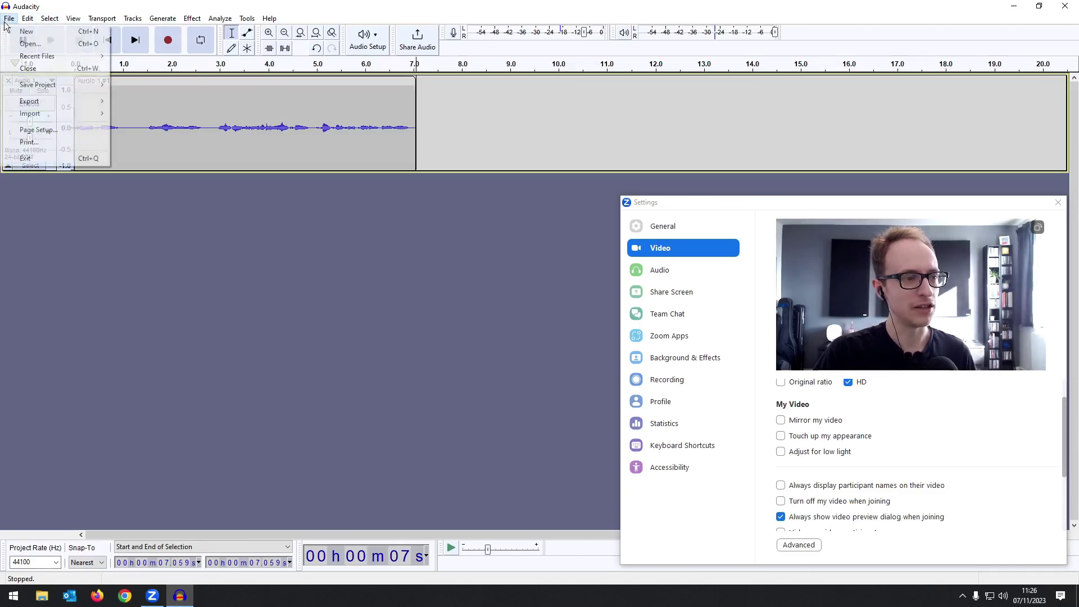
mouse_move(25, 102)
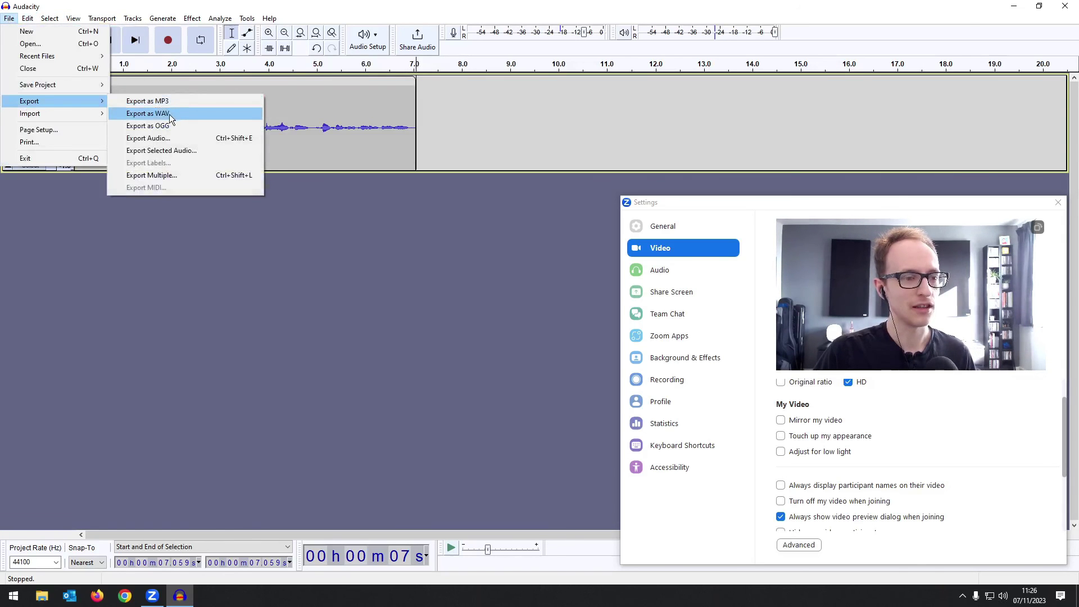
left_click(464, 102)
left_click(477, 97)
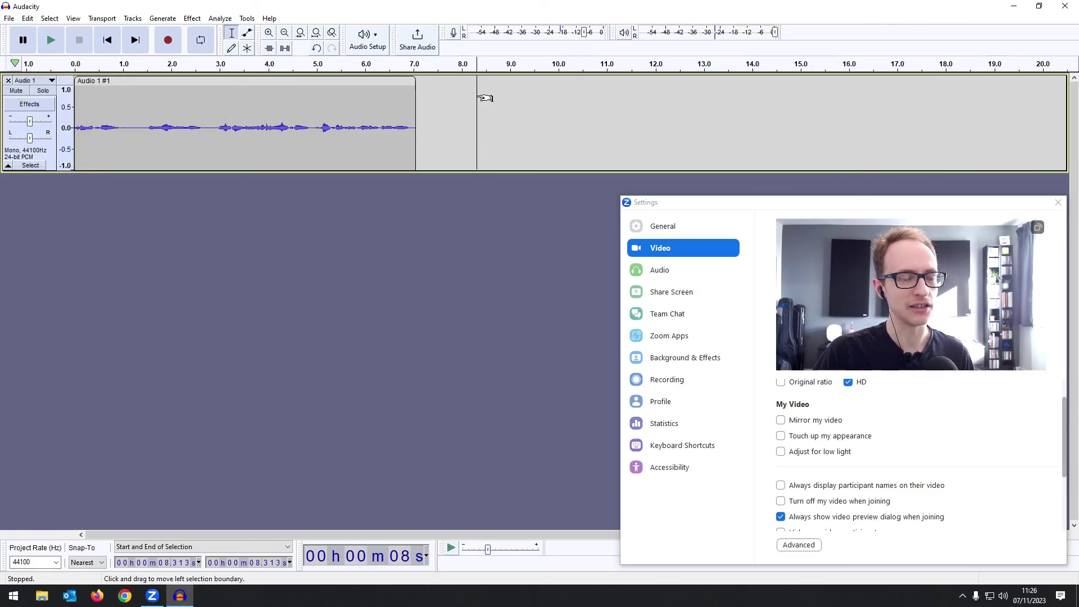